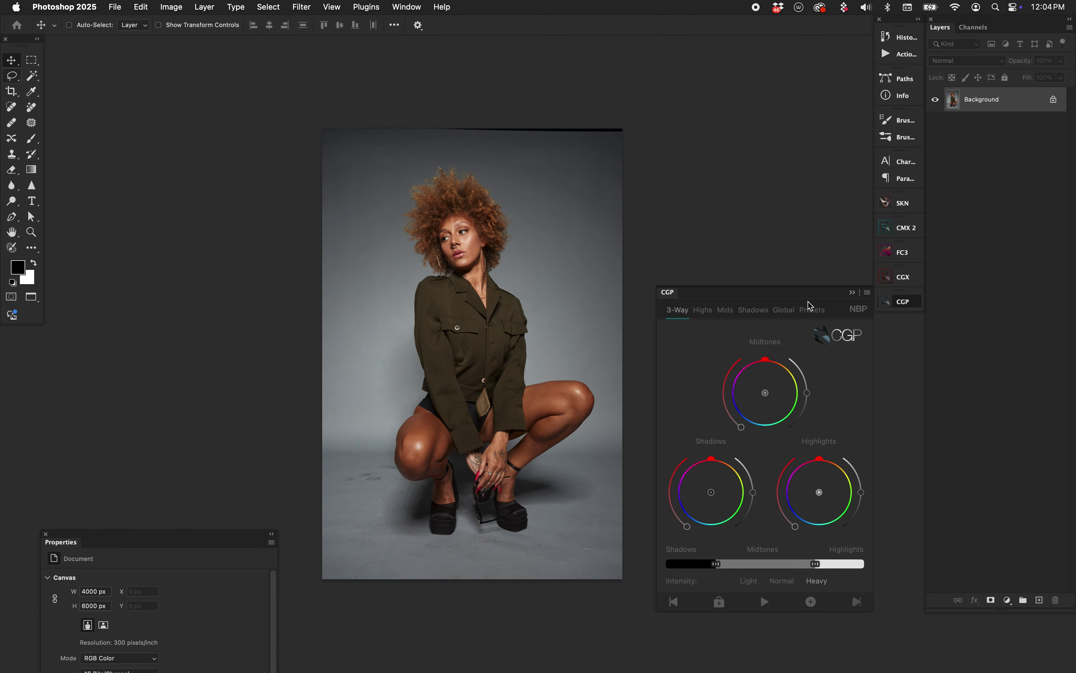
Browse the saved colour-grade presets in the Unassigned group, then go back to the 3-Way wheels
left_click(811, 311)
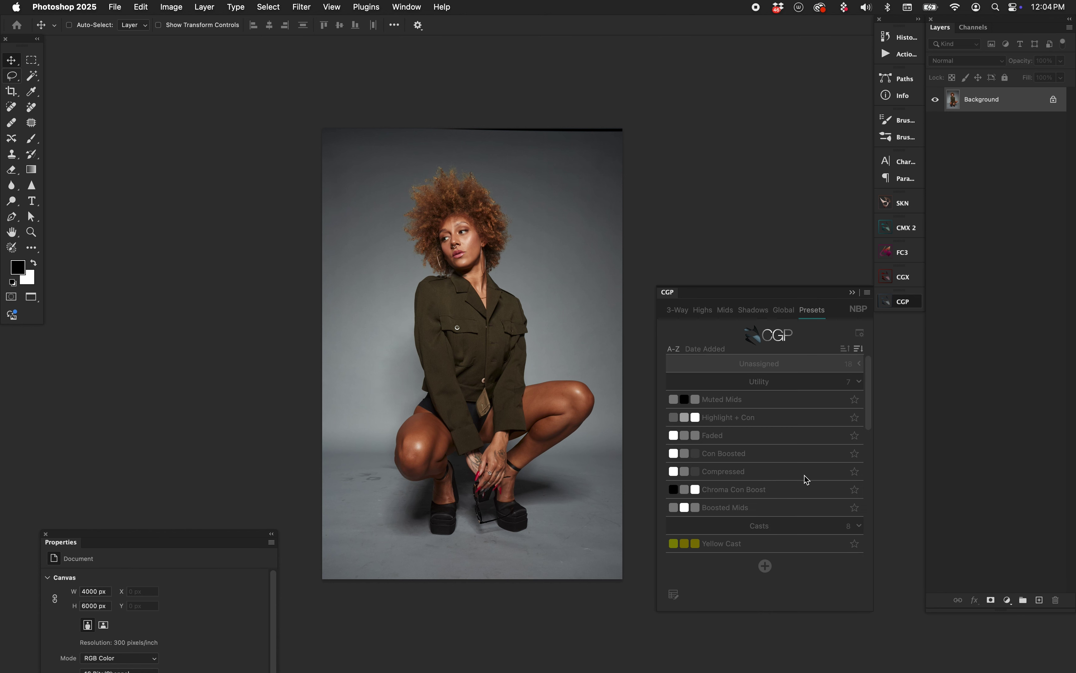
scroll(807, 479, "up", 10)
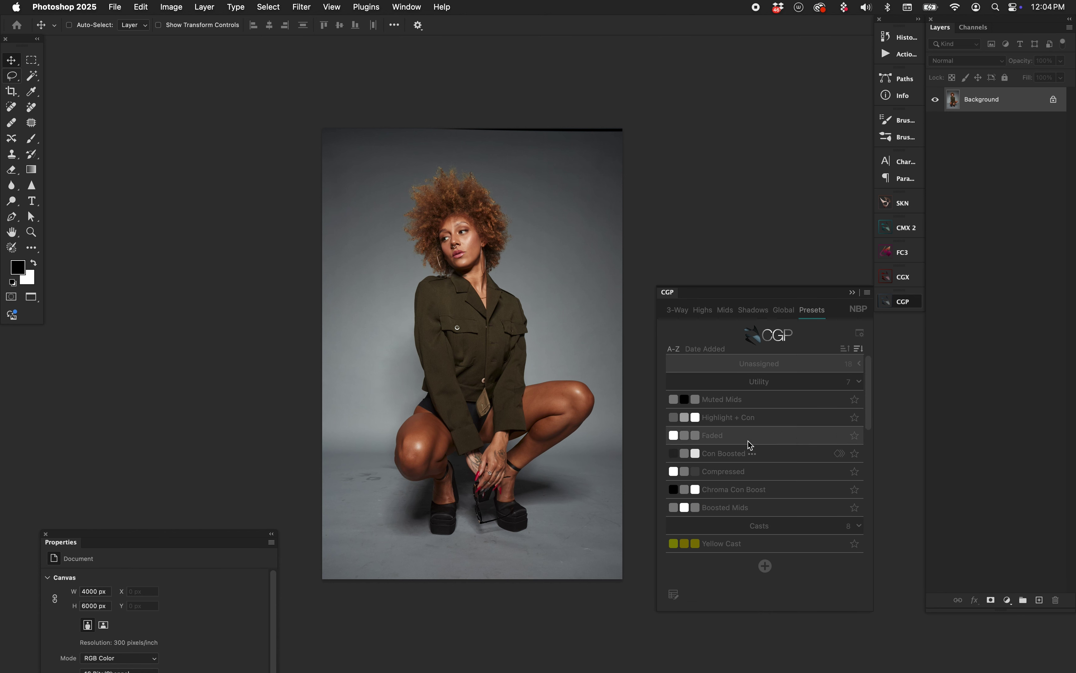
left_click(858, 364)
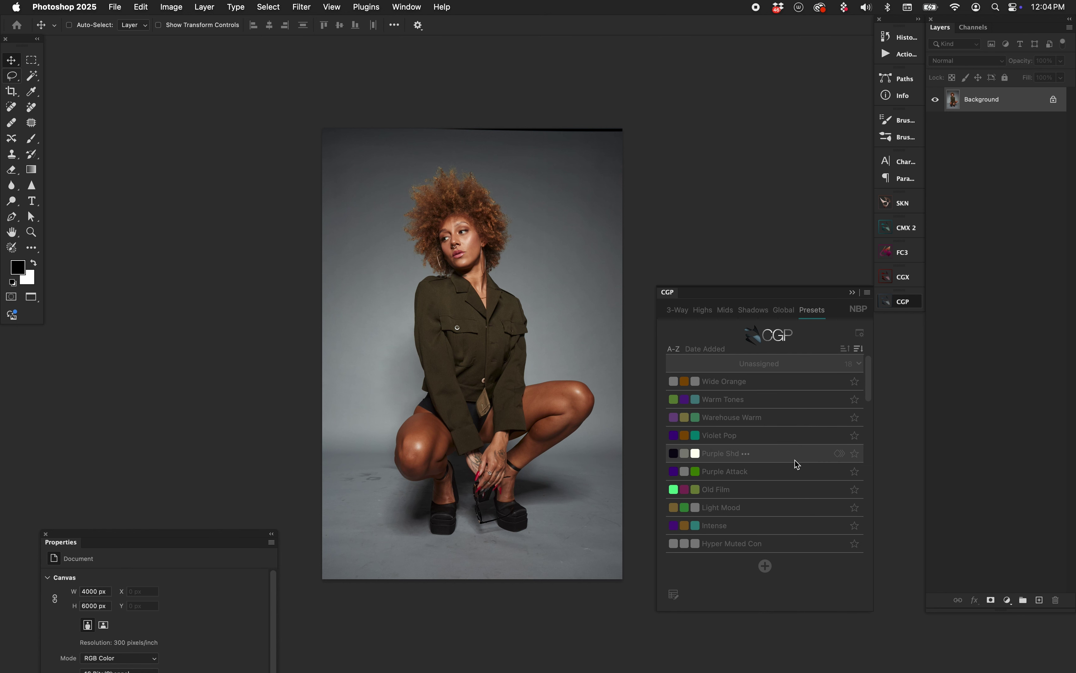
left_click(677, 310)
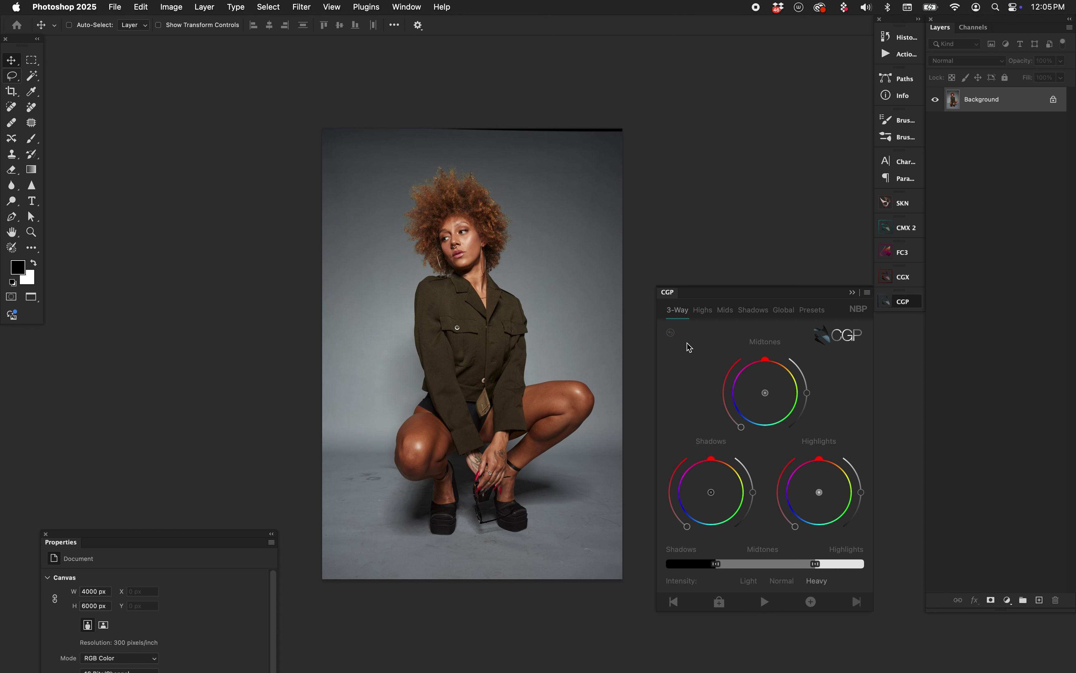
Tint shadows magenta, midtones warm orange, highlights cyan-blue, and widen the highlights range into the midtones
left_click_drag(697, 498, 697, 489)
left_click_drag(765, 392, 776, 382)
left_click_drag(819, 492, 817, 506)
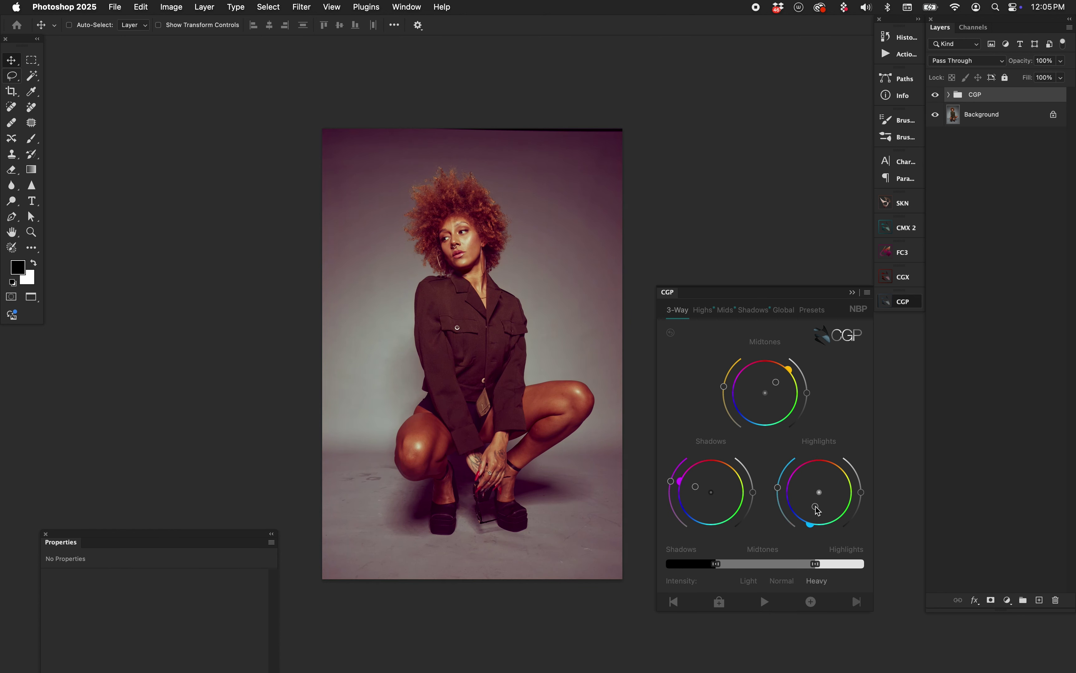
left_click(815, 564)
left_click_drag(814, 564, 801, 564)
On the Global tab, set Temperature -16, Saturation 15 and Gamma 0.94
left_click(783, 310)
left_click(750, 413)
left_click(778, 481)
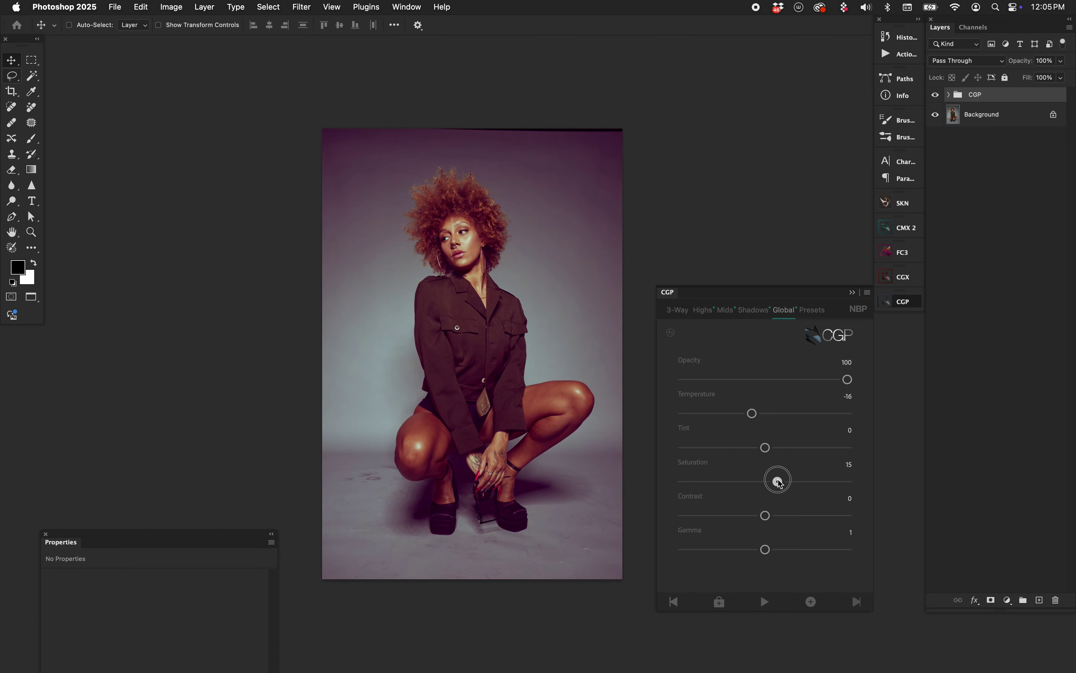
left_click(755, 550)
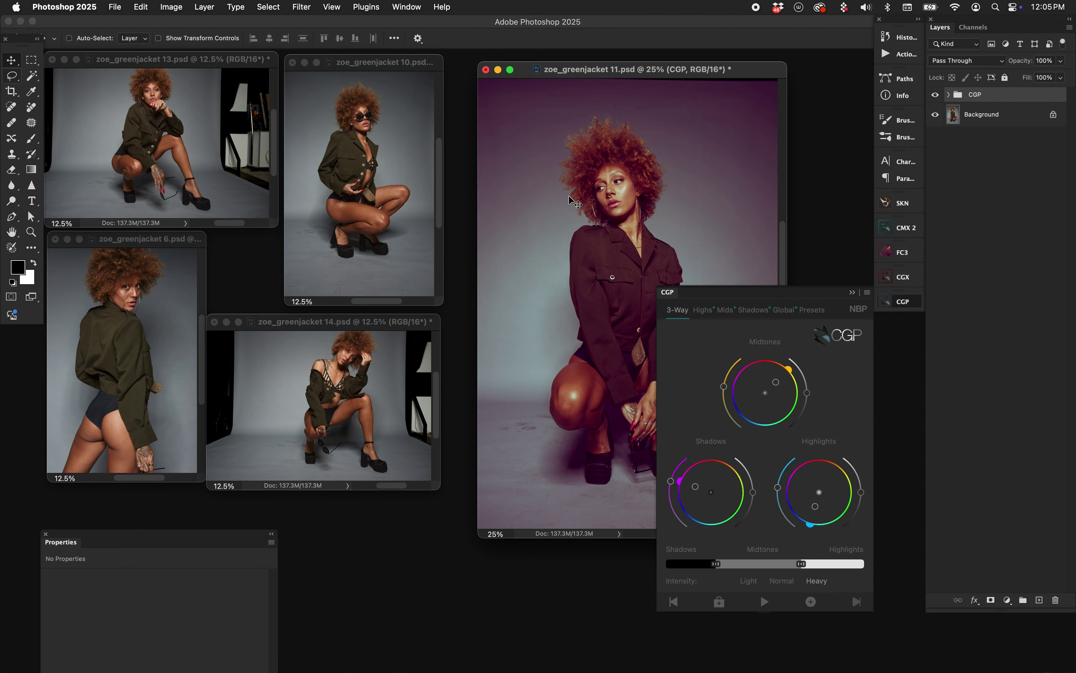
Save the hero portrait's grade as a temporary look and apply it to zoe_greenjacket 10
left_click_drag(525, 72, 501, 66)
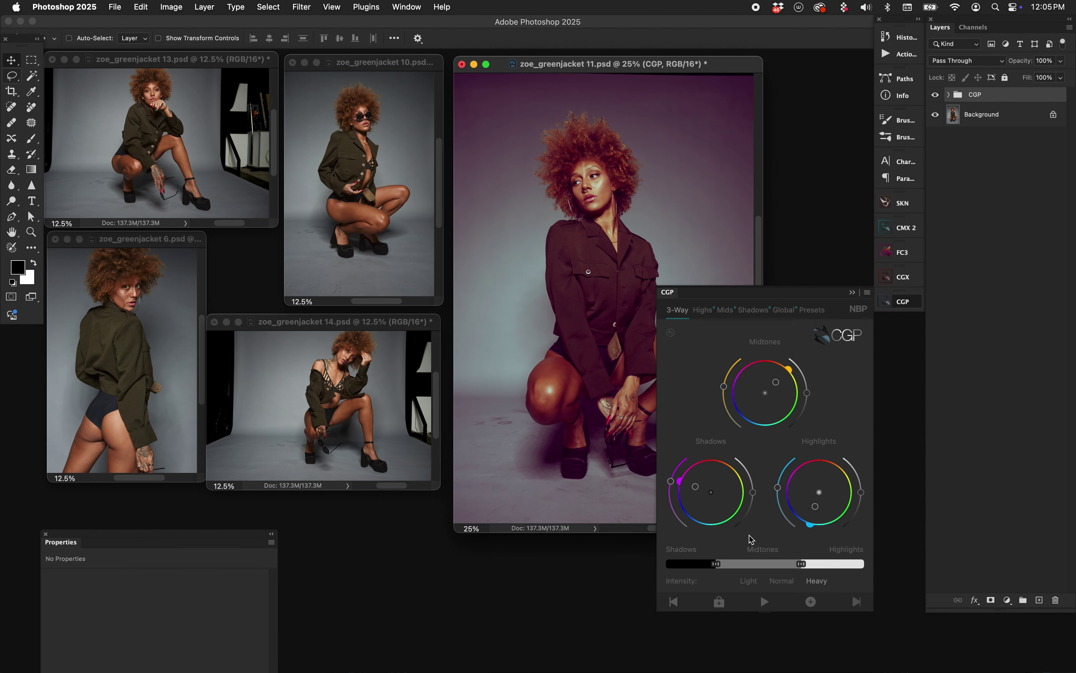
left_click(721, 601)
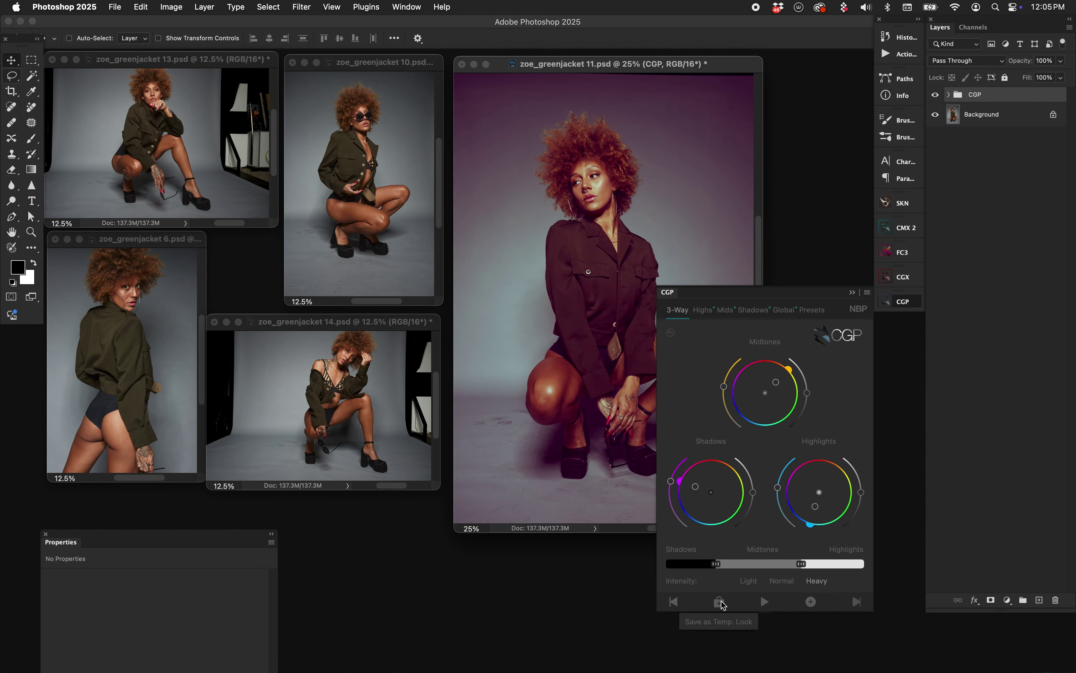
left_click(720, 603)
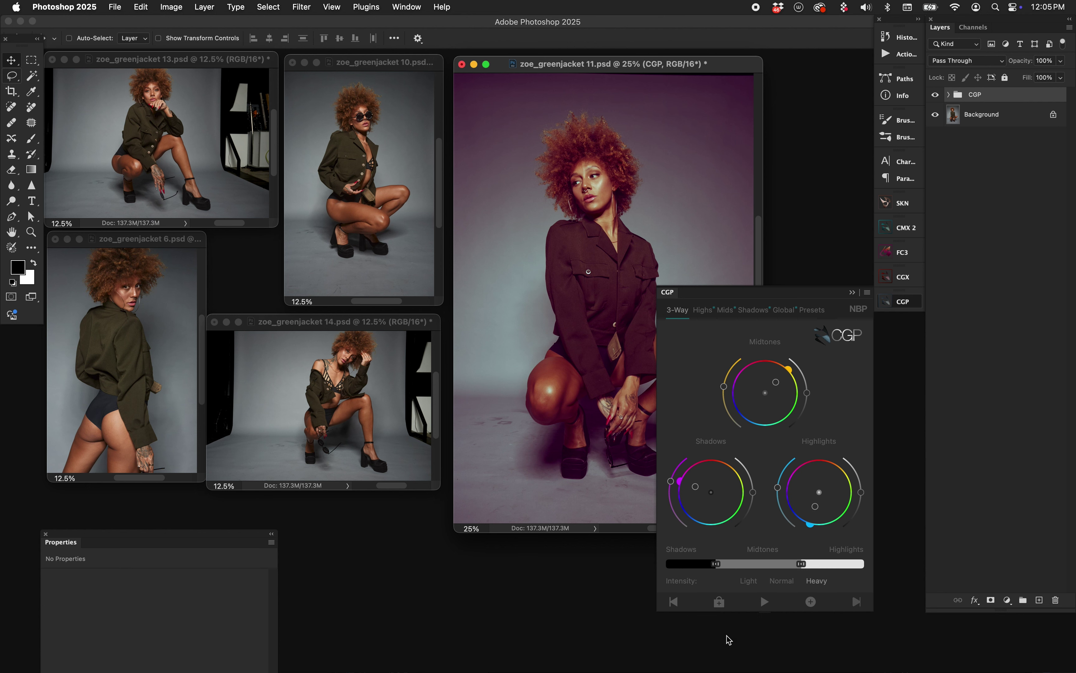
left_click(719, 604)
left_click(354, 195)
left_click(764, 601)
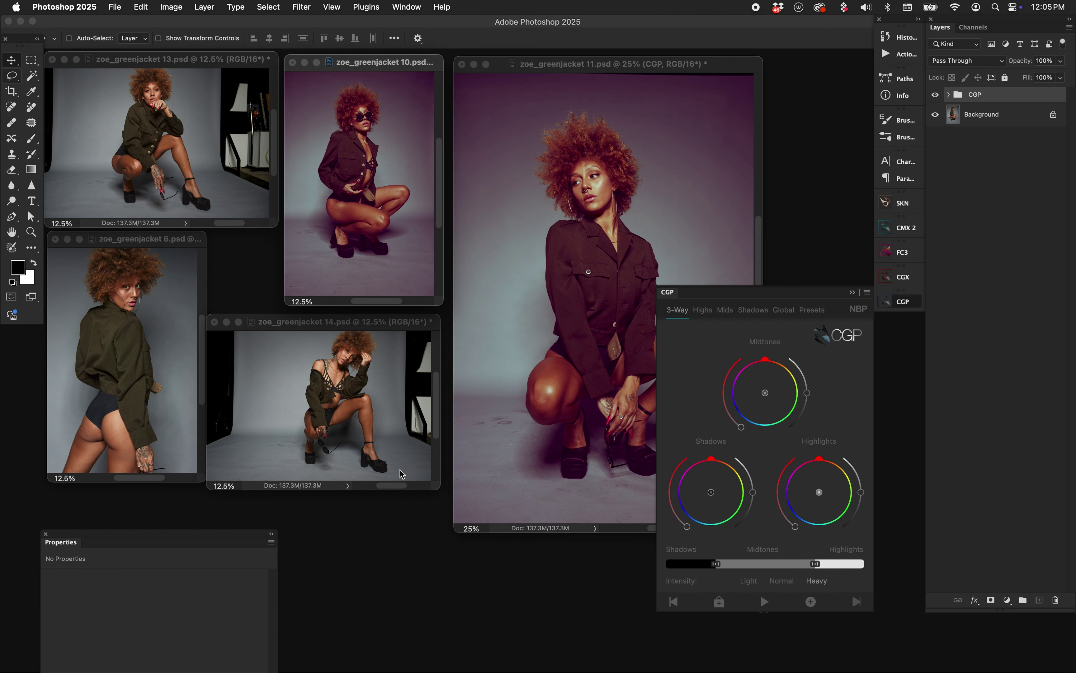
Apply the saved temporary look to zoe_greenjacket 14, 13 and 6 in turn
left_click(383, 452)
left_click(764, 601)
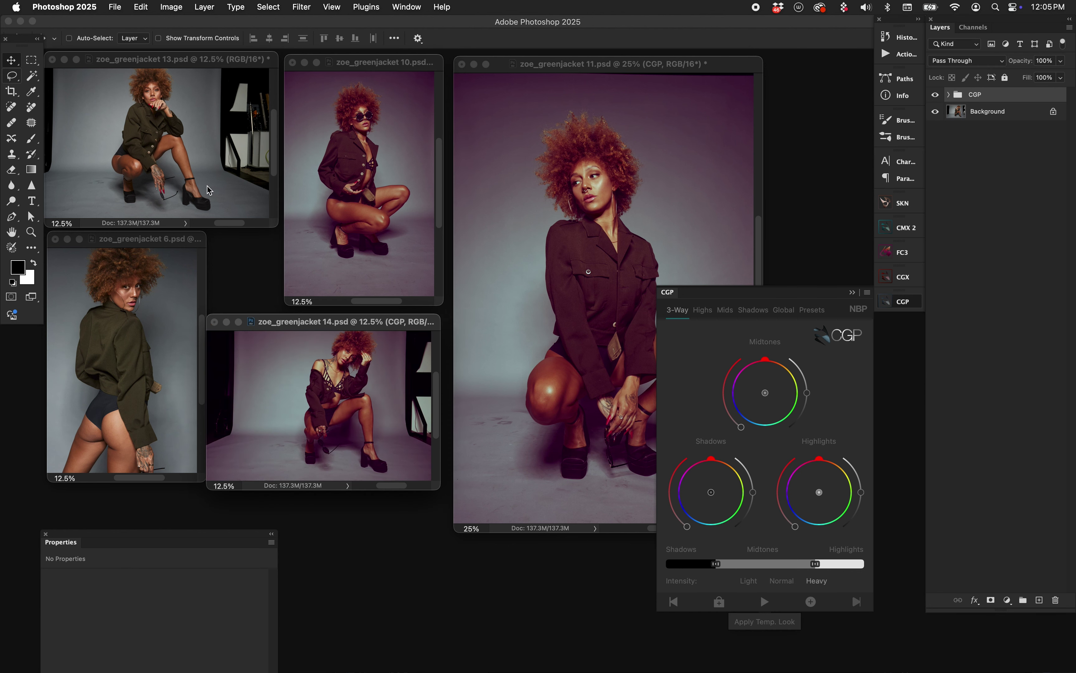
left_click(226, 200)
left_click(764, 601)
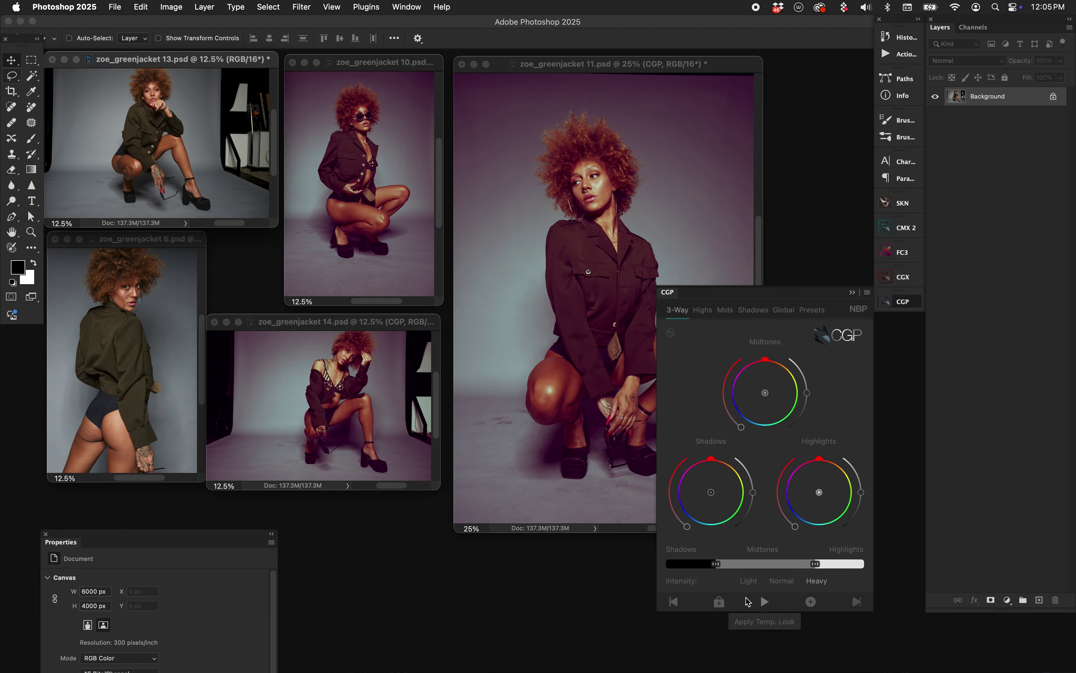
left_click(105, 365)
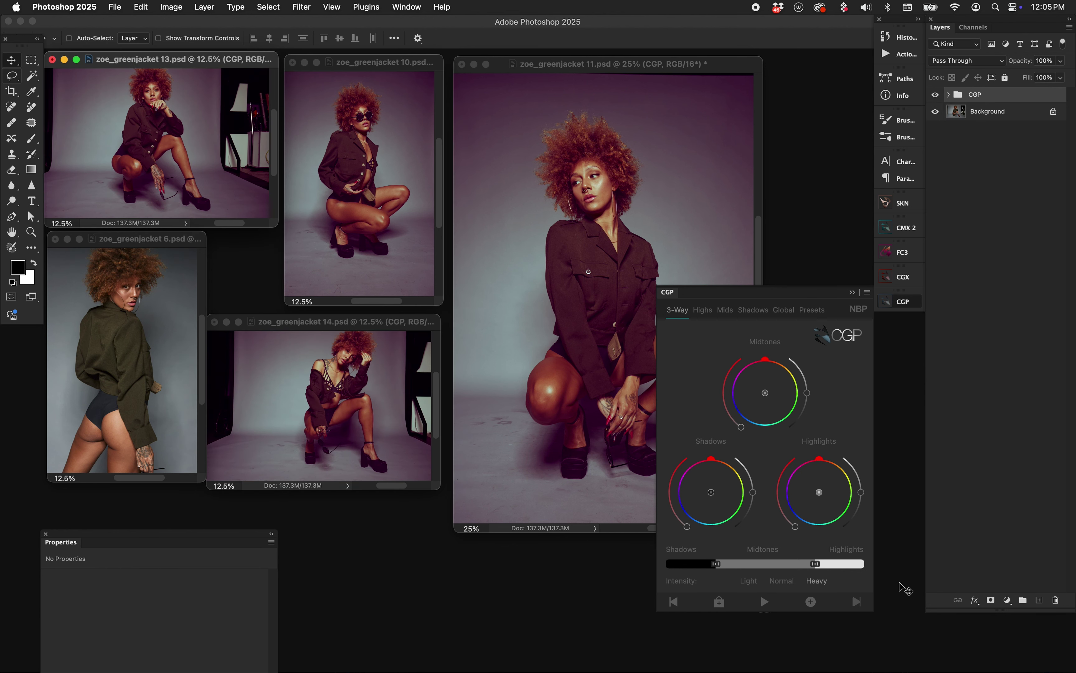
left_click(764, 601)
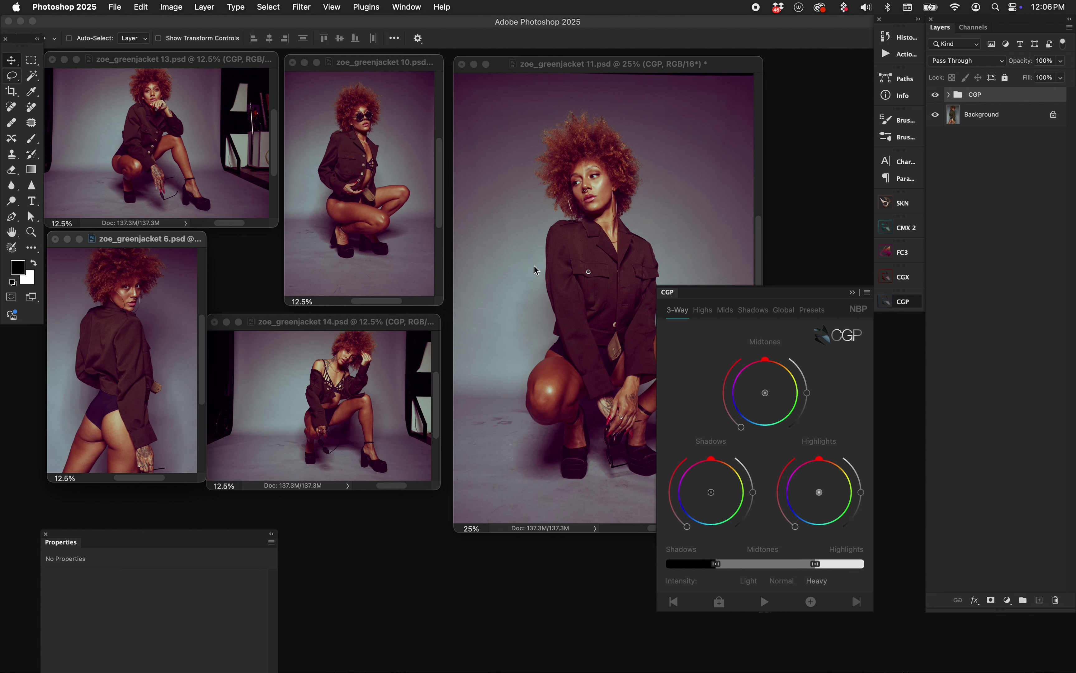
Revise the hero grade to Saturation -21 and Contrast 36, then apply it to zoe_greenjacket 14
mouse_move(631, 65)
left_mouse_down()
mouse_move(618, 70)
mouse_move(634, 65)
left_mouse_up()
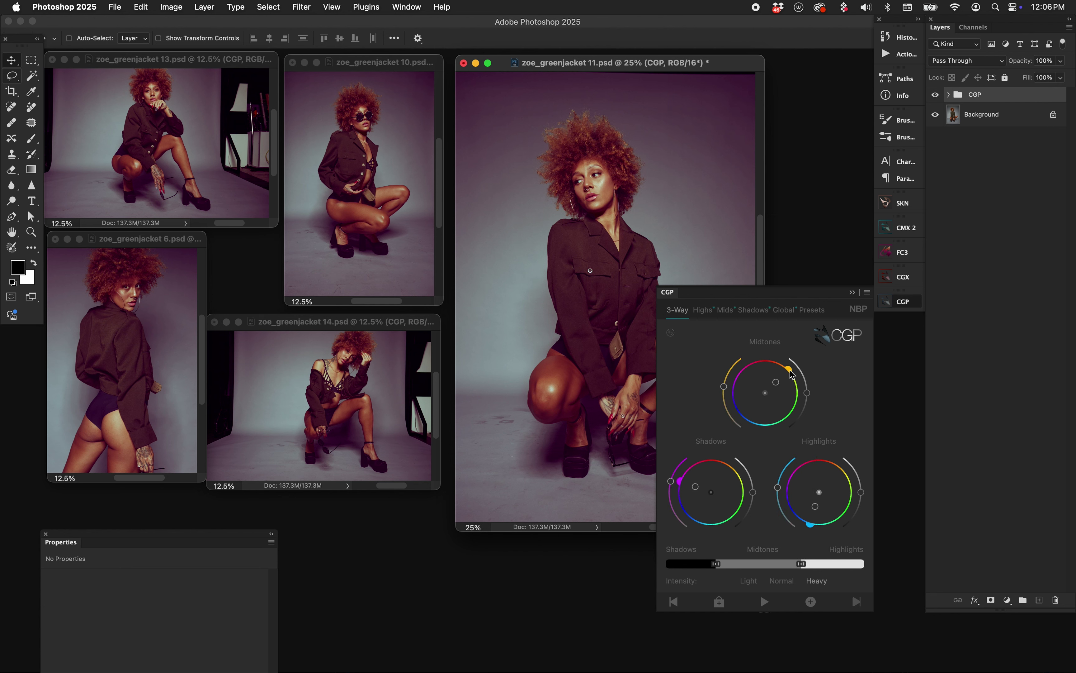
left_click(785, 310)
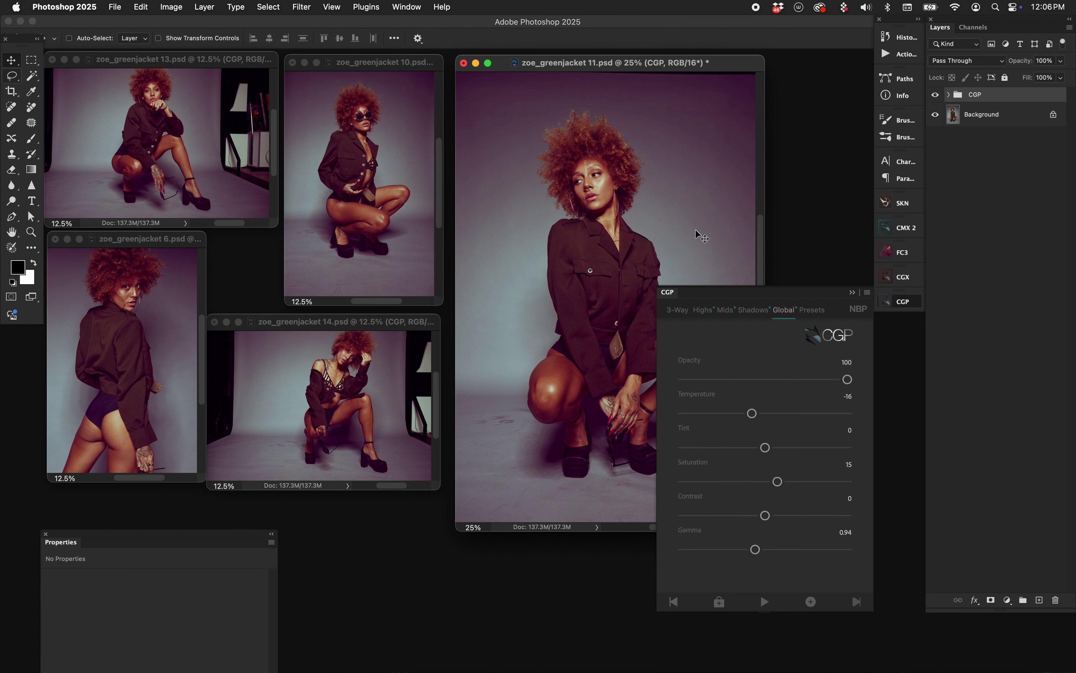
left_click_drag(778, 481, 748, 482)
left_click(794, 515)
left_click(377, 420)
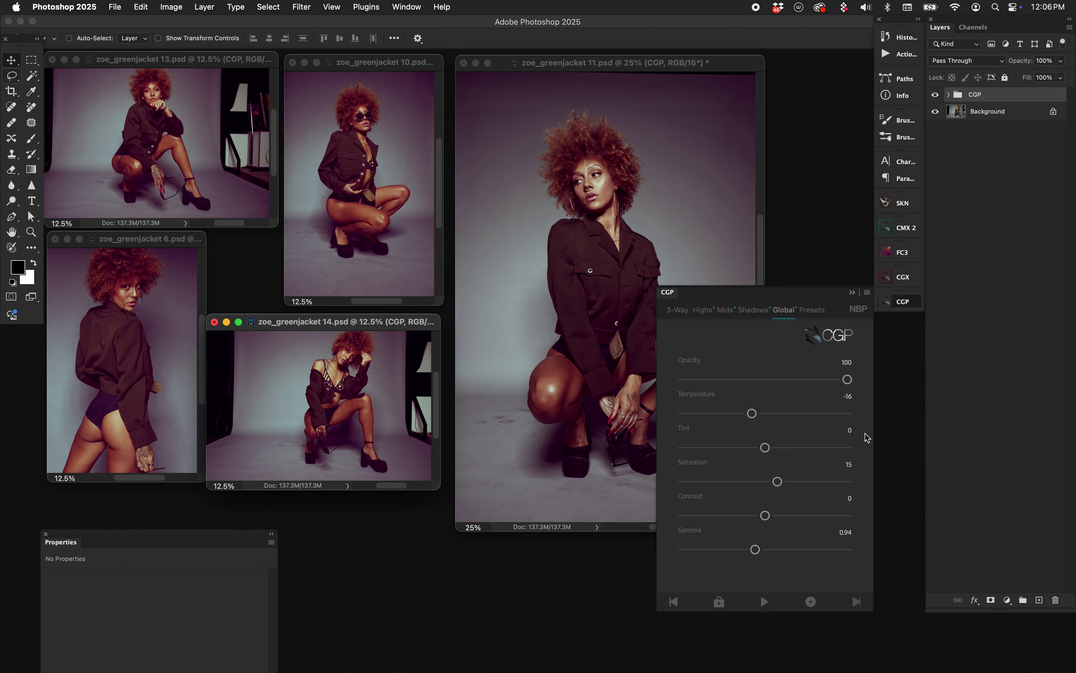
left_click(765, 602)
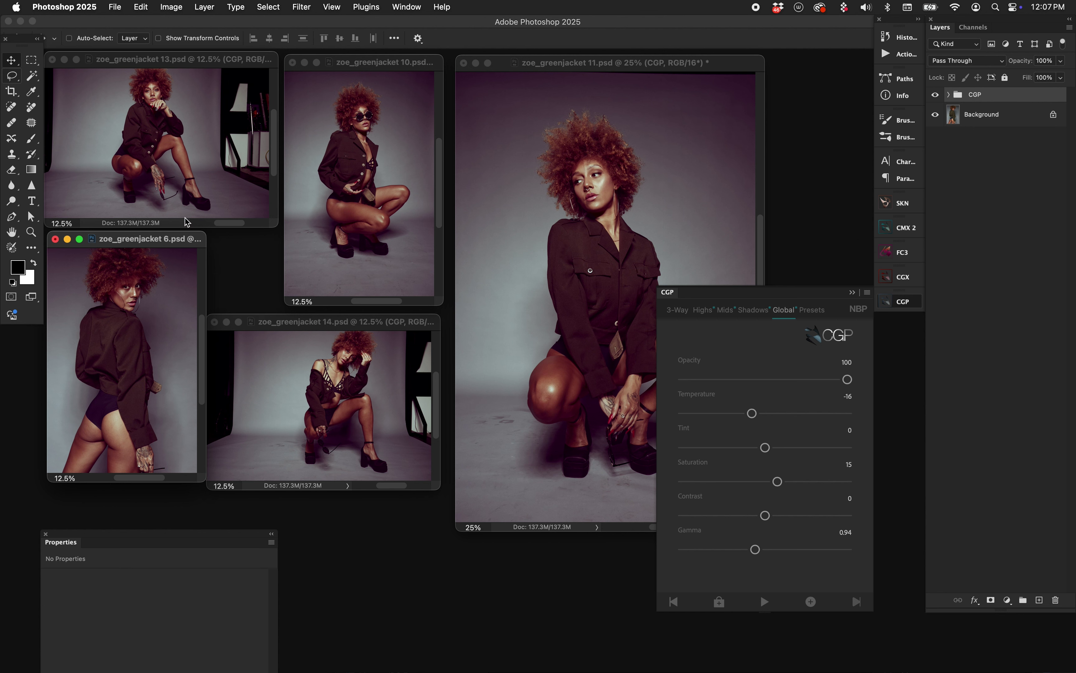
Apply the revised look to zoe_greenjacket 6, then make zoe_greenjacket 14 active
left_click(765, 602)
left_click(383, 395)
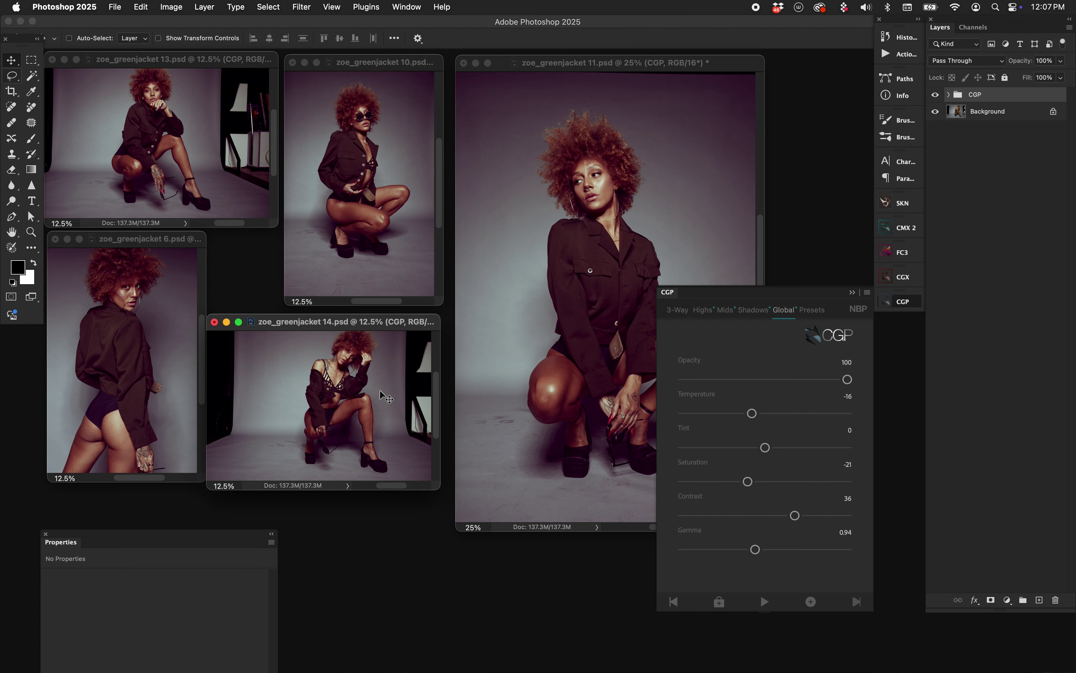
On zoe_greenjacket 11, step back the contrast, saturation, gamma and temperature changes
left_click(537, 255)
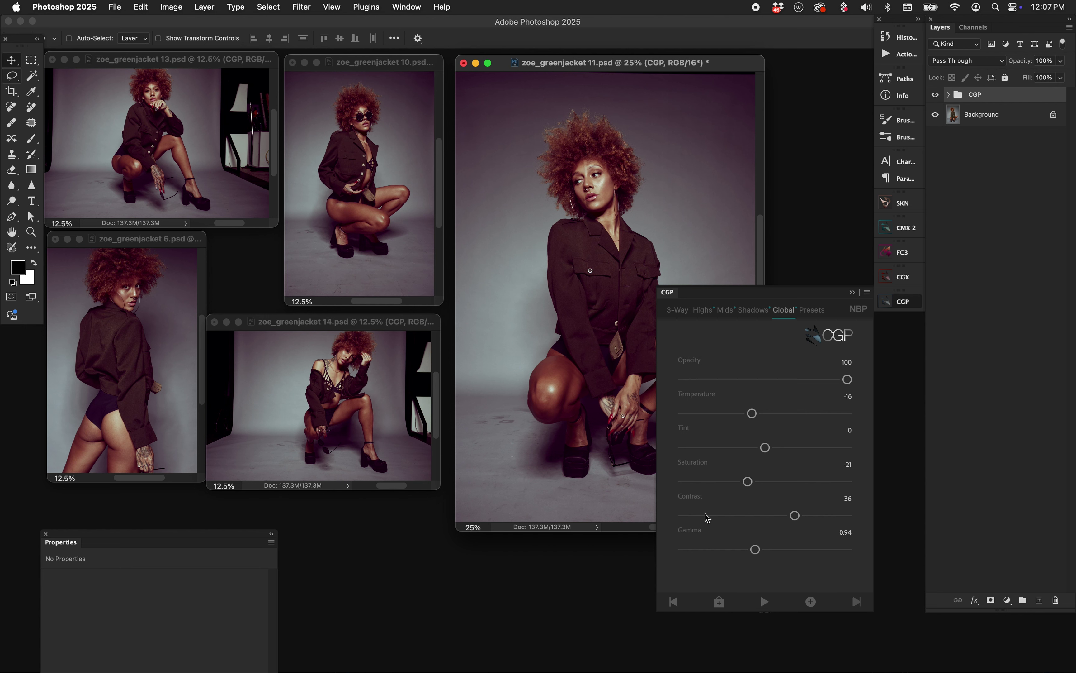
left_click(674, 603)
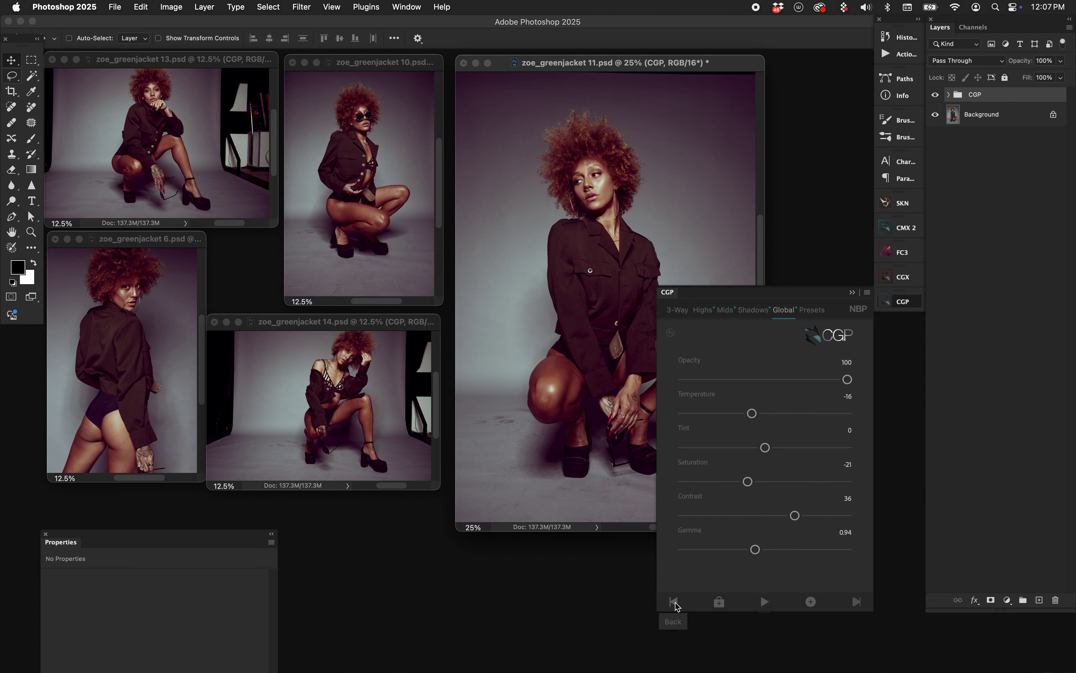
left_click(675, 603)
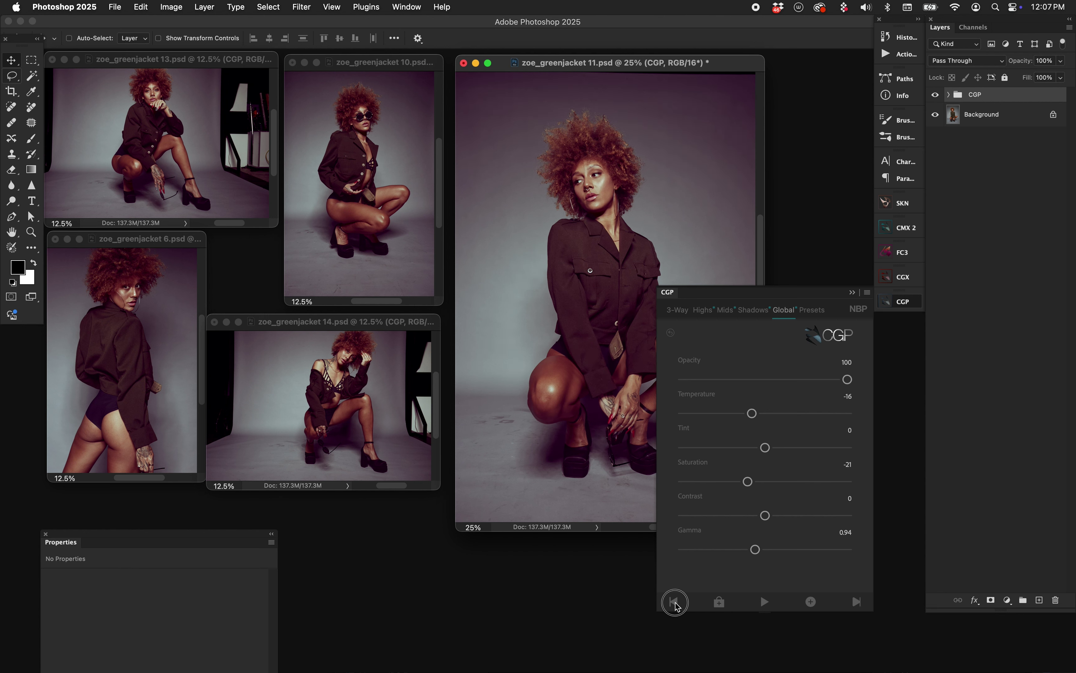
left_click(675, 603)
left_click(676, 603)
left_click(675, 603)
left_click(676, 603)
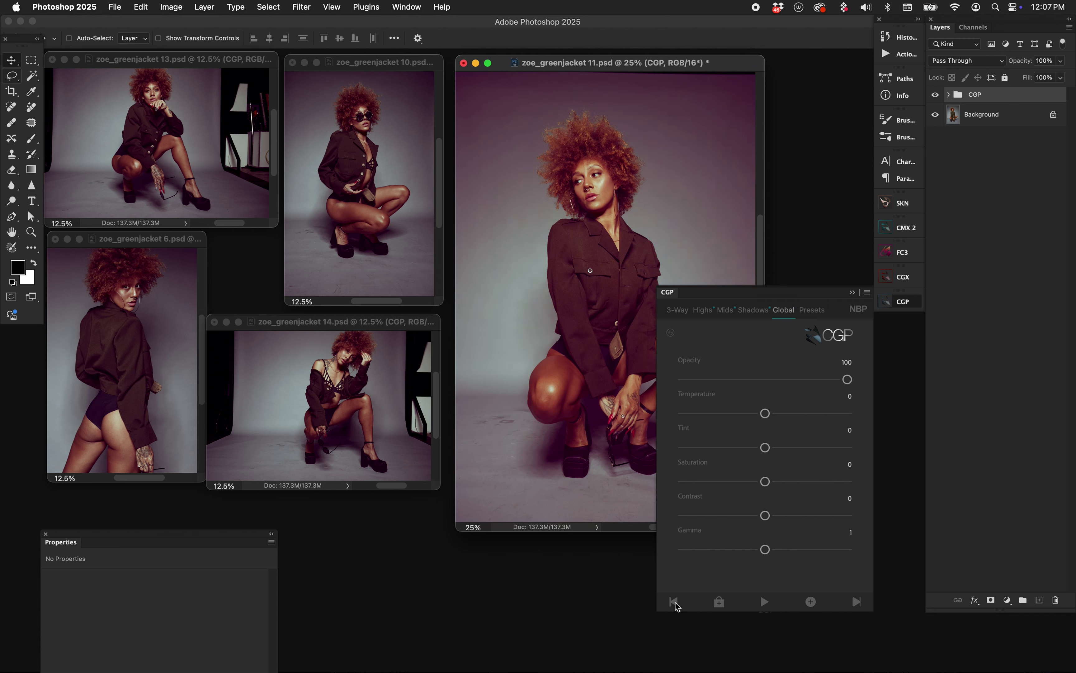
Step back zoe_greenjacket 10's adjustments until its Global values read neutral
left_click(403, 262)
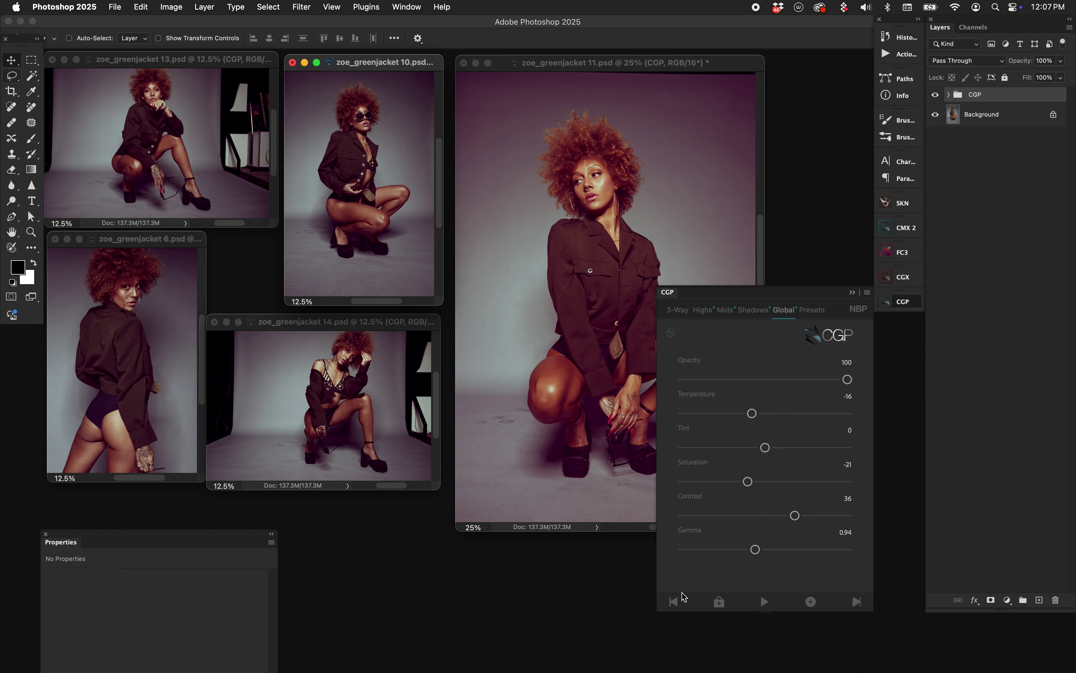
left_click(673, 600)
left_click(673, 601)
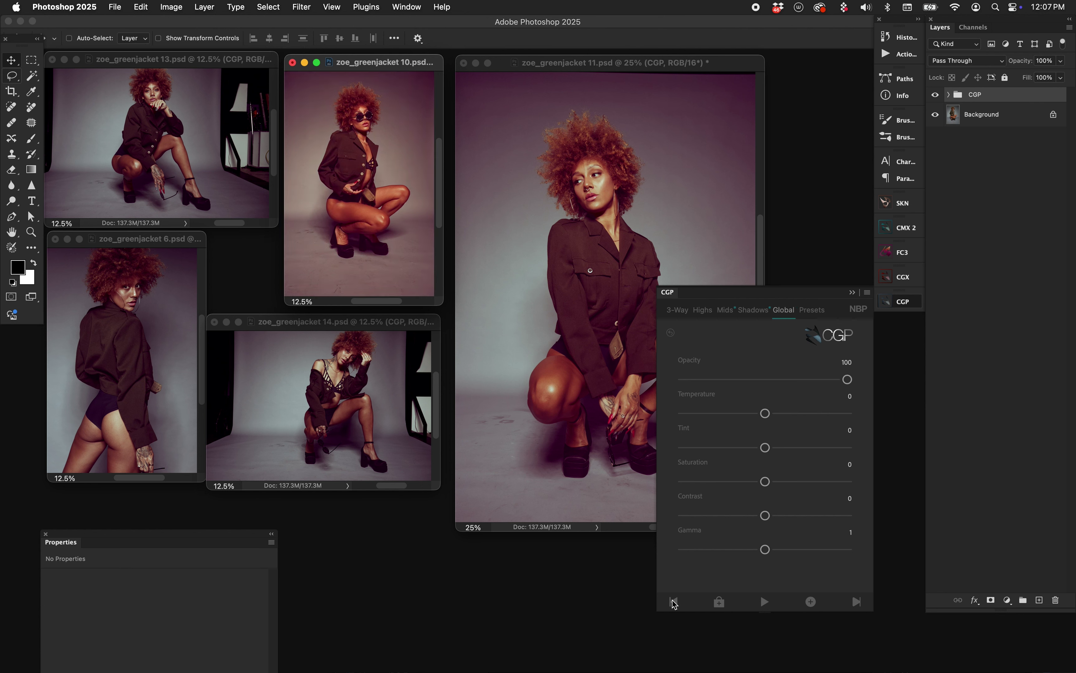